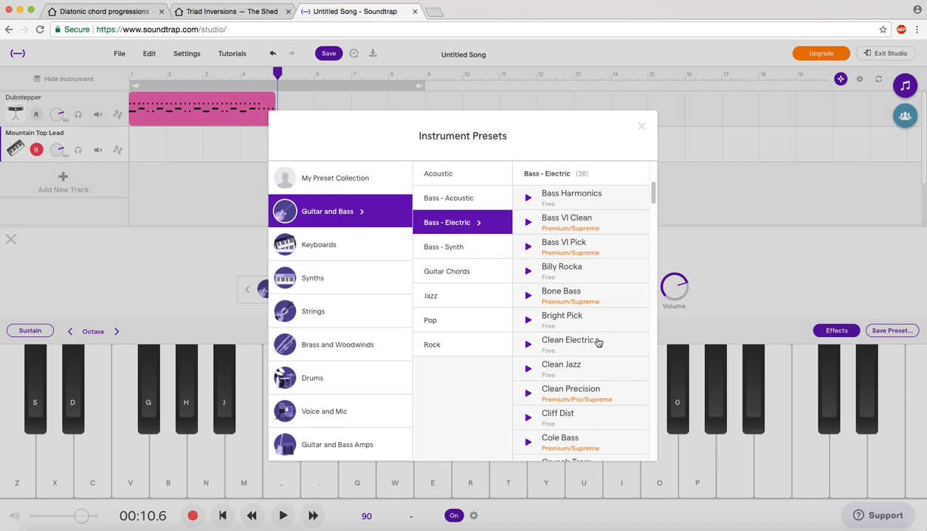
Step: Assign the Clean Electric bass preset to the second track and return the playhead to the start of the song
left_click(597, 344)
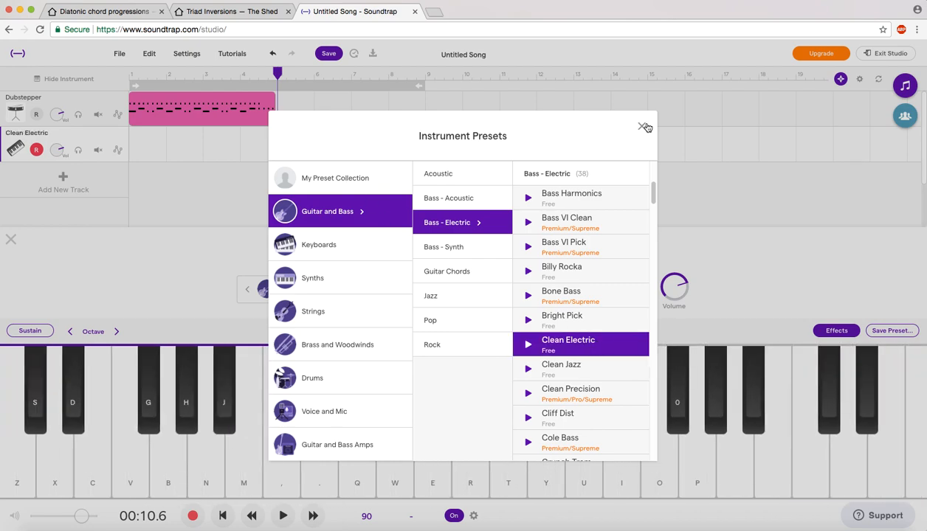
left_click(641, 126)
key("Return")
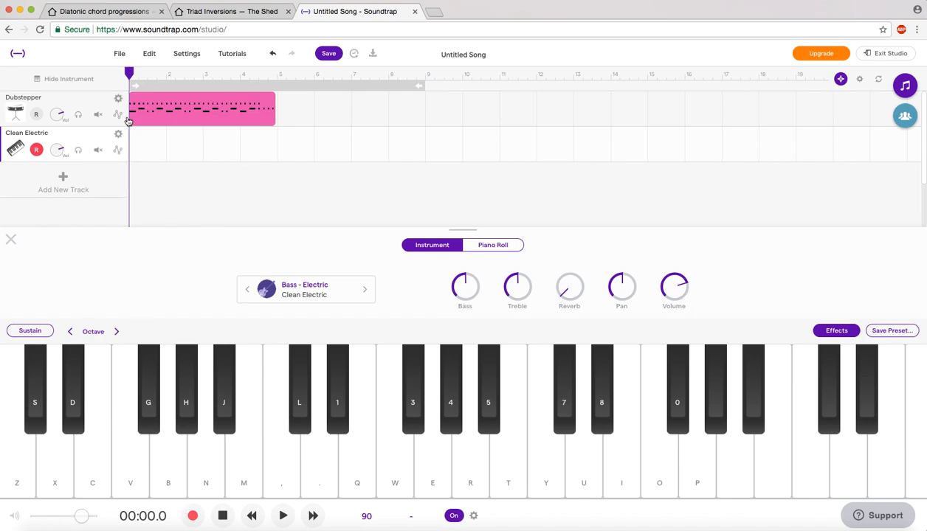
Step: Check the chord roots in the worksheet and record the bass notes F, C, F and A, two per measure, over four measures
mouse_move(131, 110)
key("super+Tab")
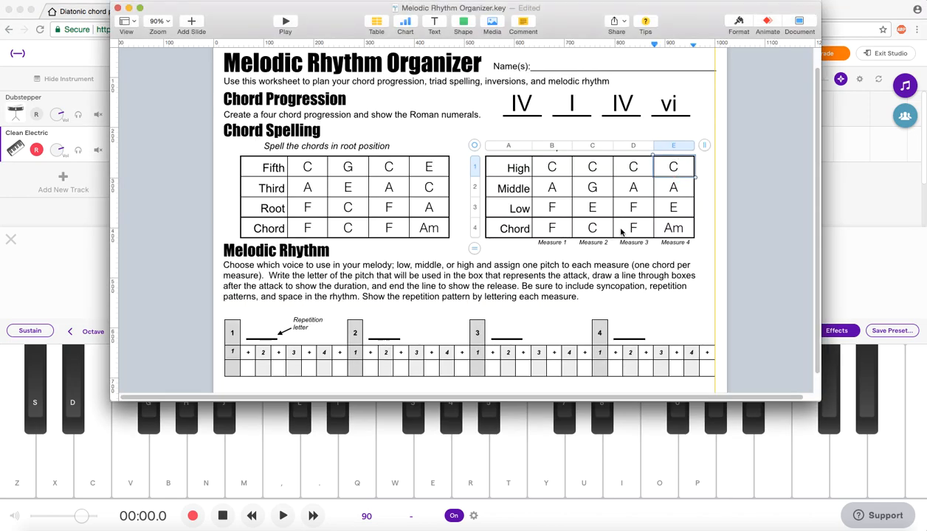
key("super+Tab")
left_click(193, 516)
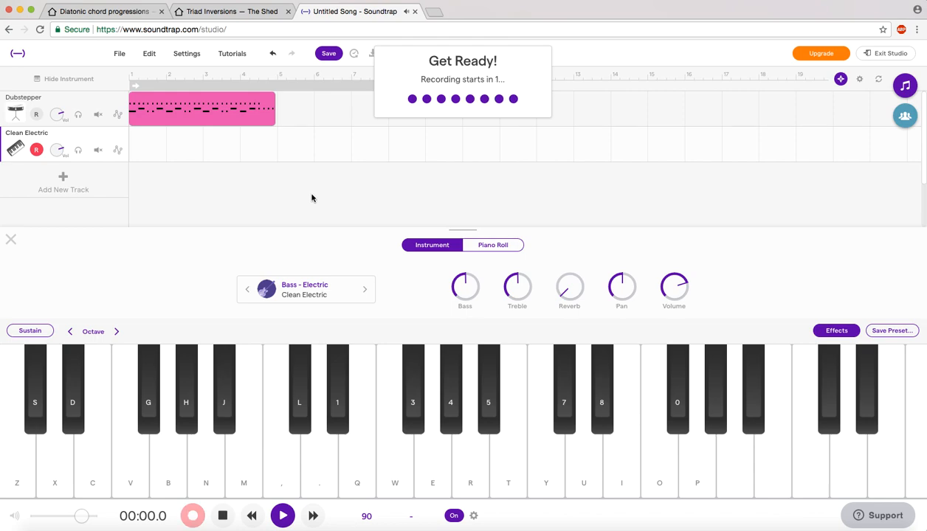
key("v")
key("v")
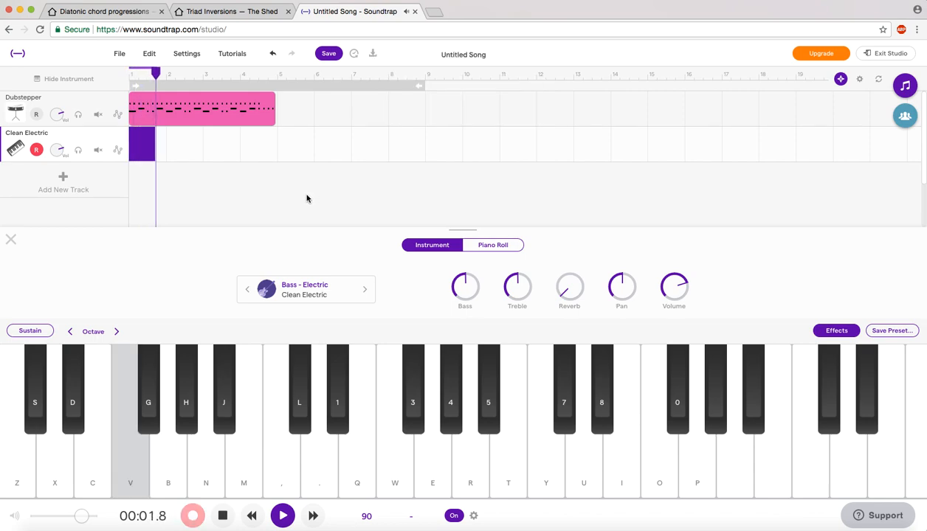
key("z")
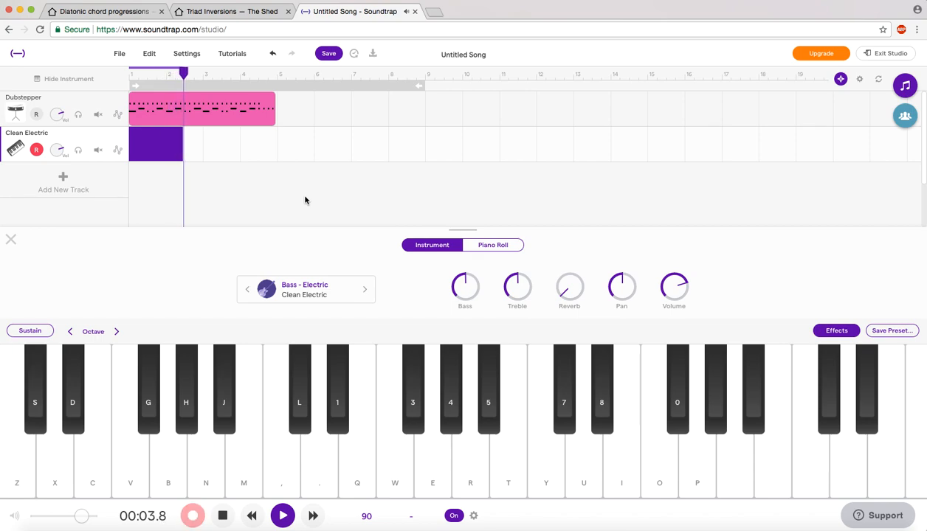
key("z")
key("v")
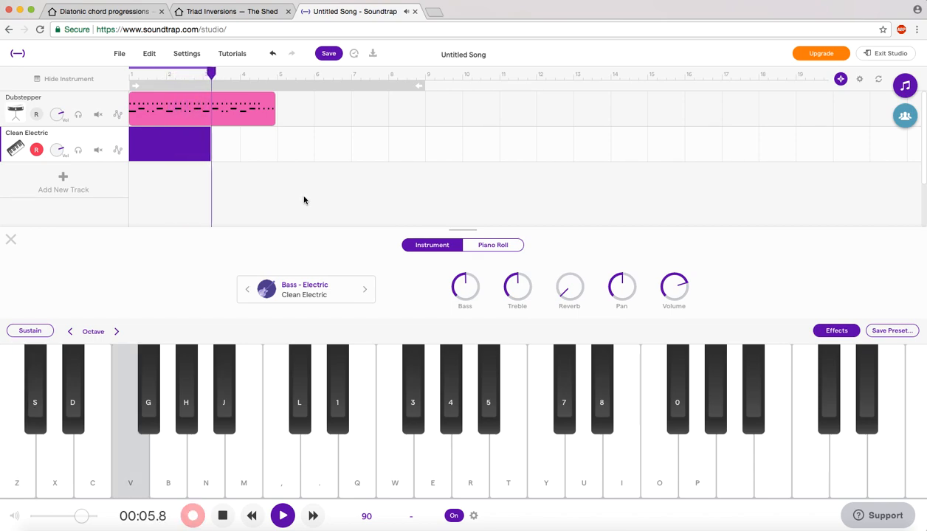
key("v")
key("v")
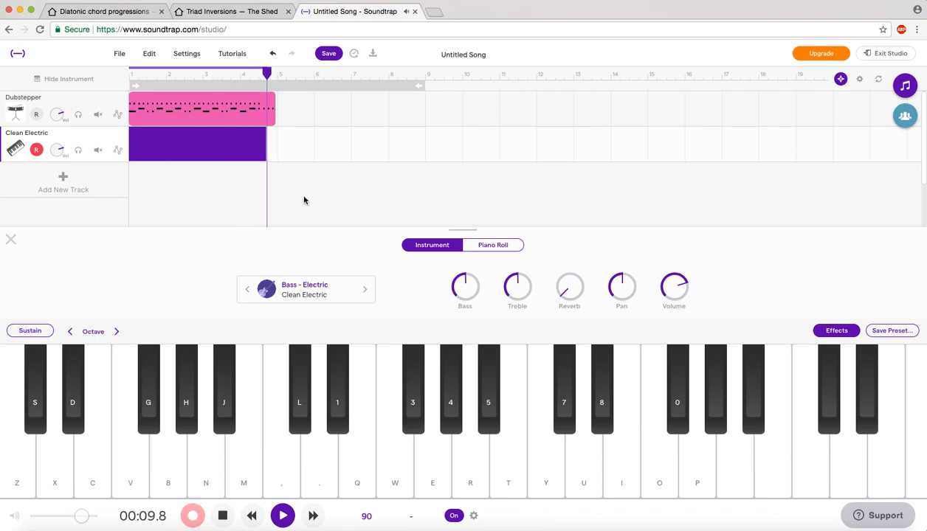
key("space")
Step: Quantize all recorded bass notes to 1/8 in the piano roll and return the playhead to the start
left_click(227, 147)
left_click(162, 144)
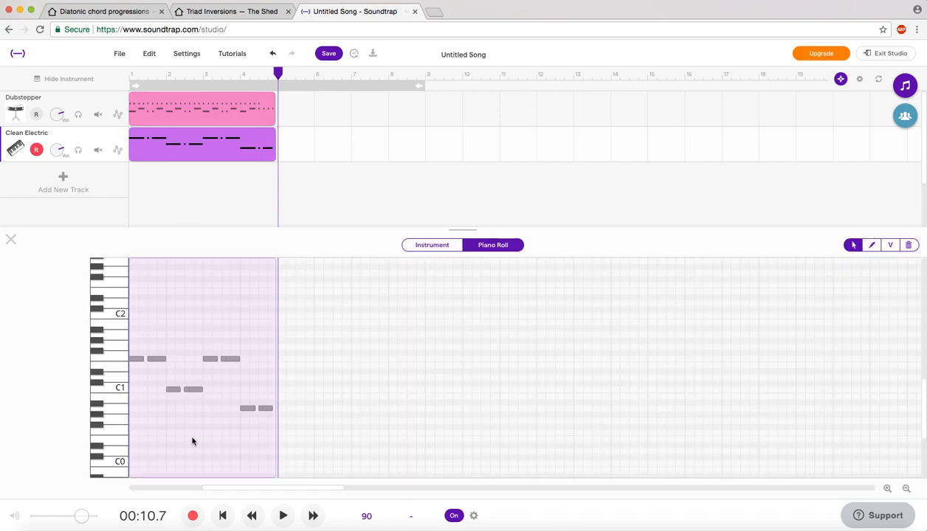
left_click_drag(130, 329, 278, 432)
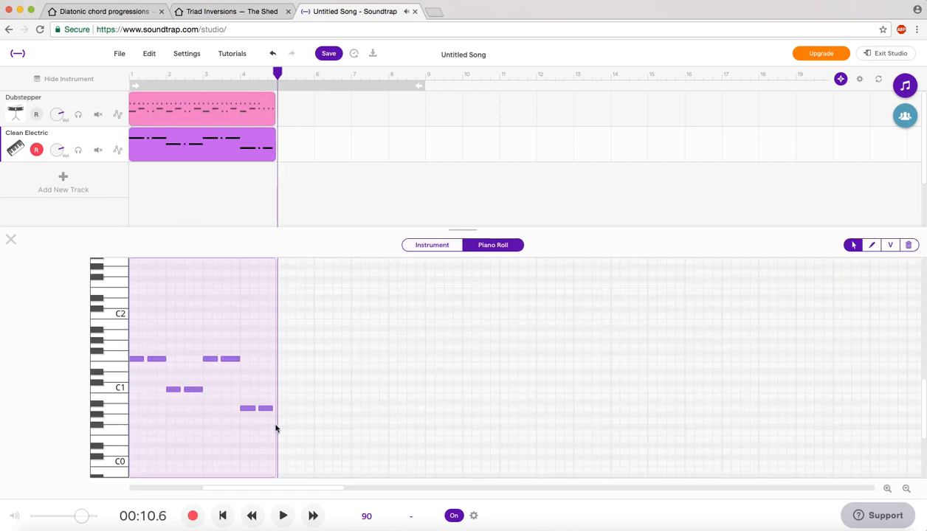
right_click(262, 411)
mouse_move(296, 473)
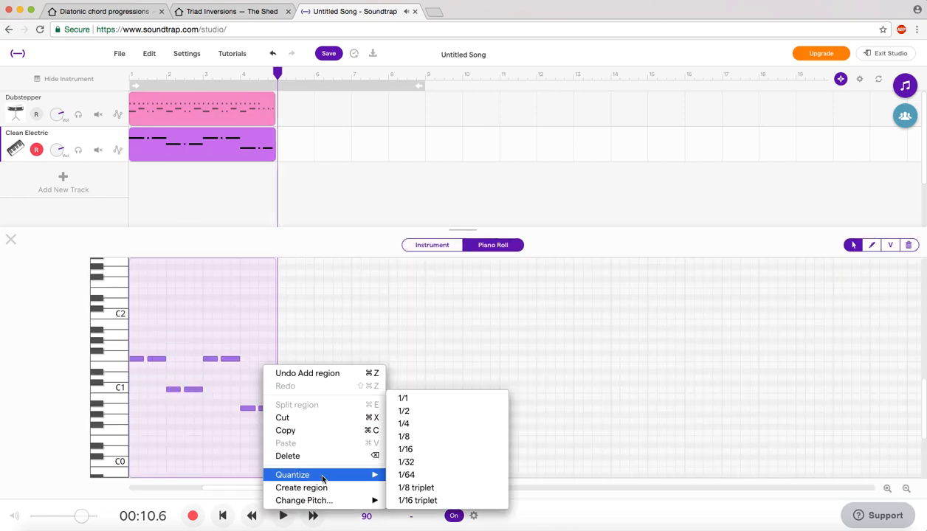
left_click(410, 436)
left_click(236, 422)
left_click_drag(240, 76, 127, 77)
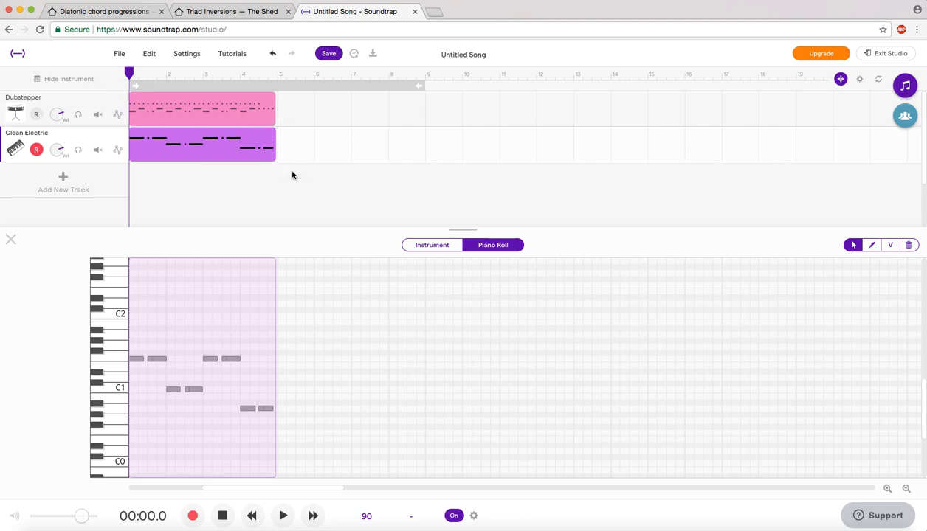
Step: Add a piano and keyboards track and check the inverted chord spellings in the Keynote worksheet
left_click(66, 181)
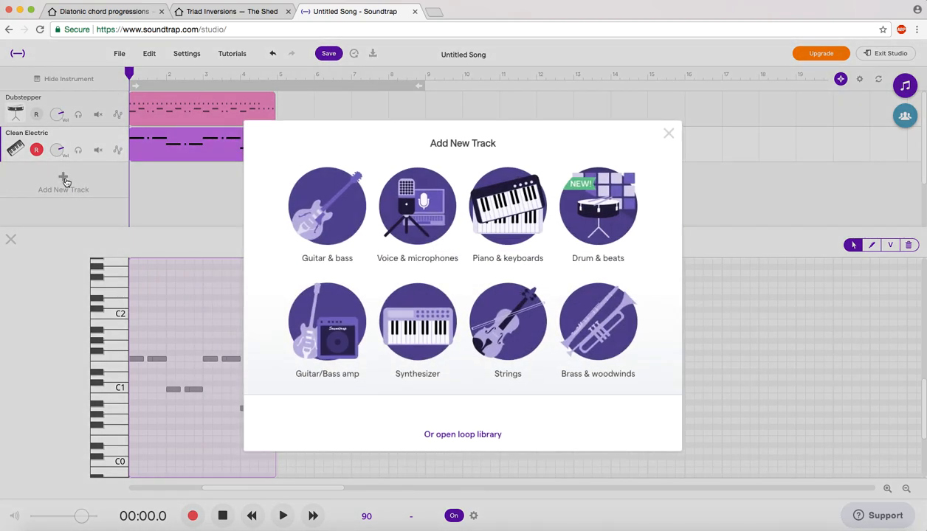
left_click(519, 212)
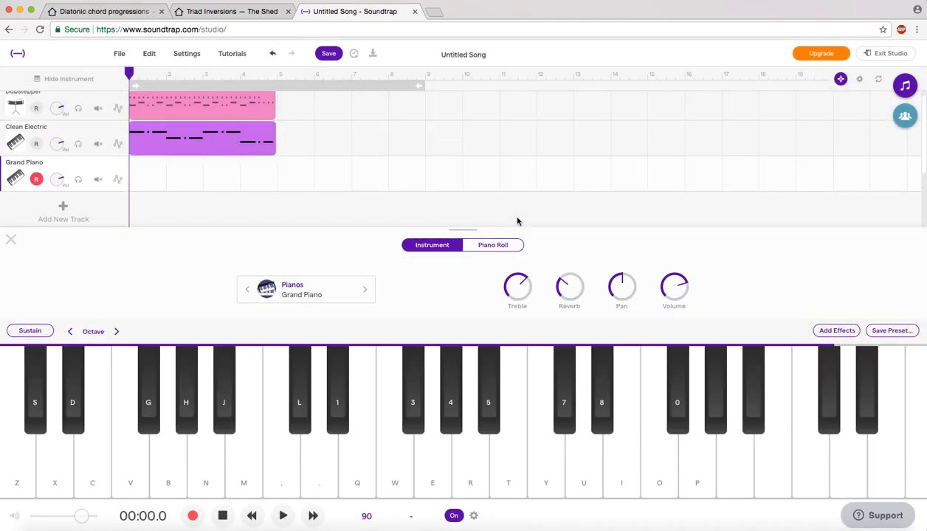
key("super+Tab")
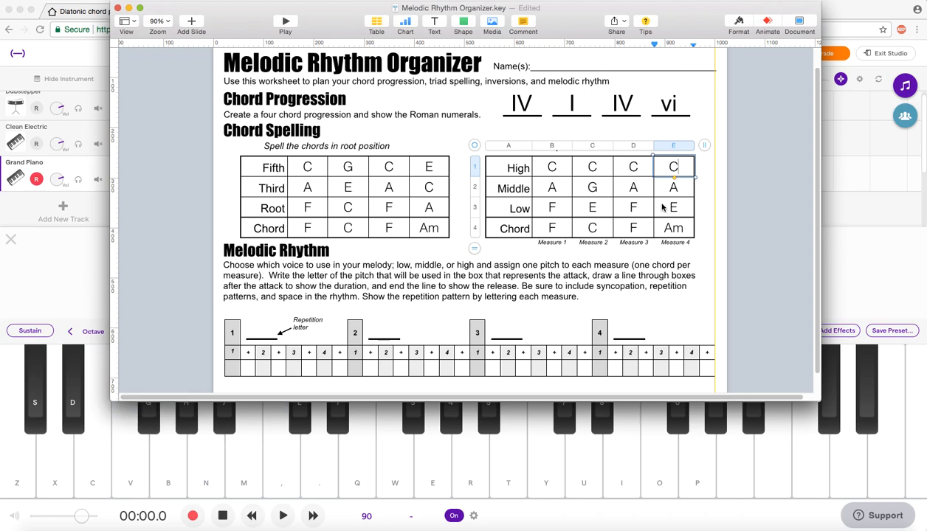
key("super+Tab")
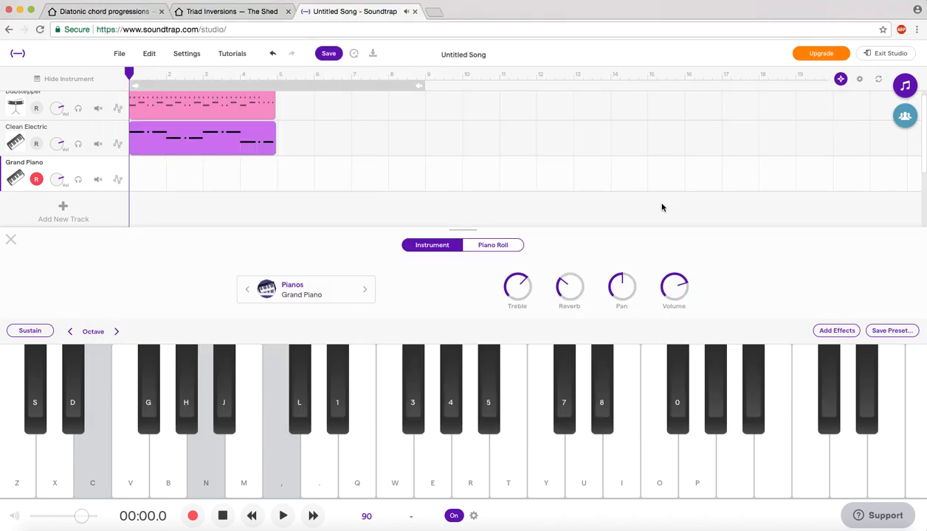
Step: Record the inverted F, C, F and Am chords, one per measure, on the Grand Piano track
left_click(192, 515)
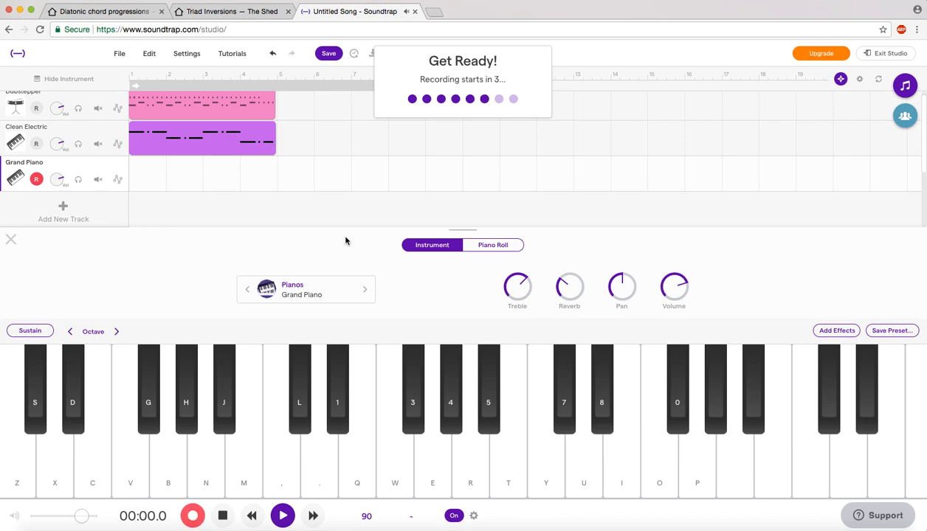
key("super+Tab")
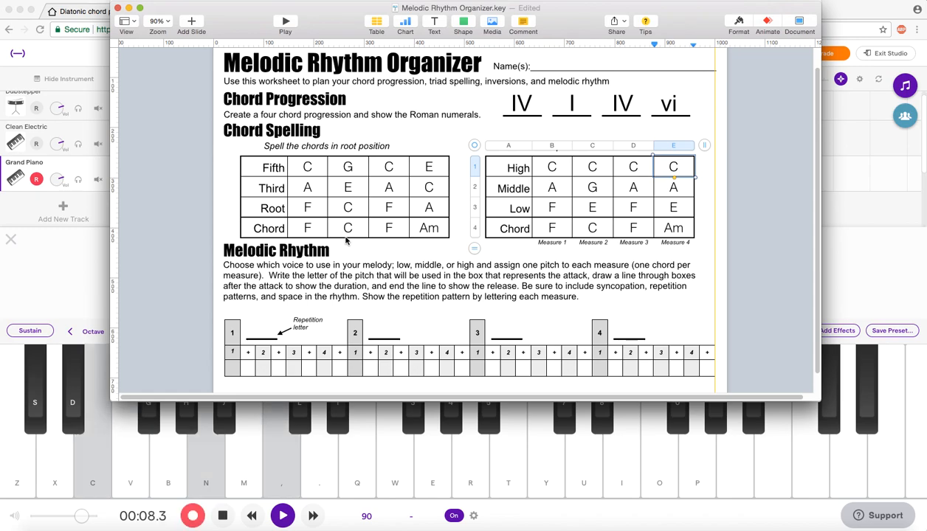
key("super+Tab")
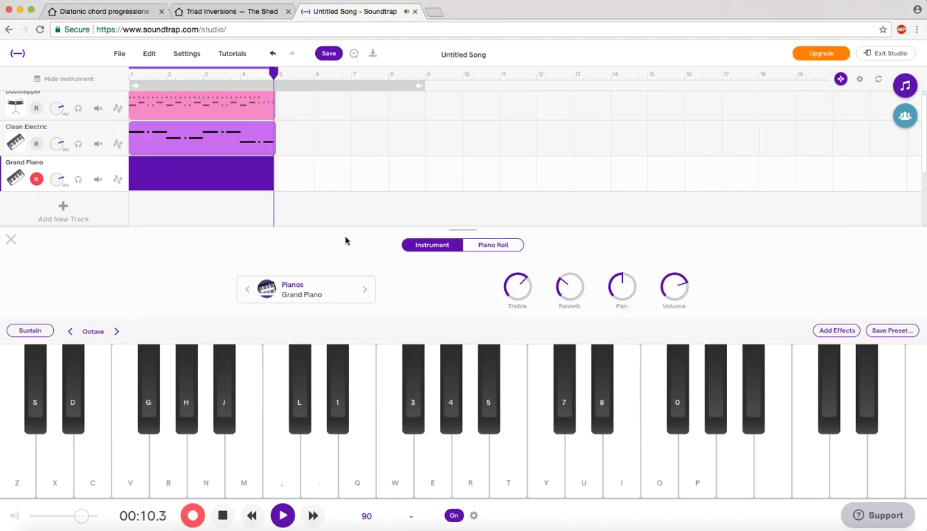
key("space")
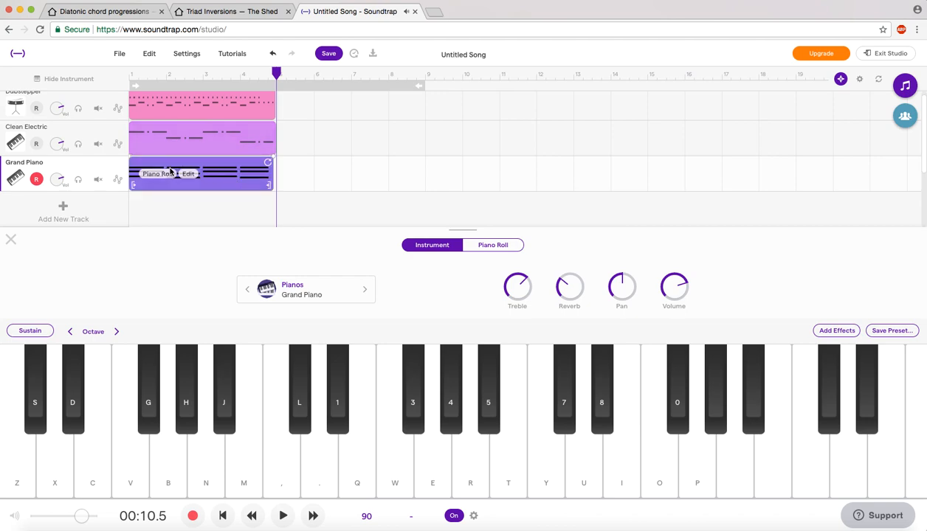
Step: Quantize all recorded piano chord notes to 1/8 in the piano roll
left_click(159, 175)
left_click_drag(133, 337, 271, 435)
right_click(259, 414)
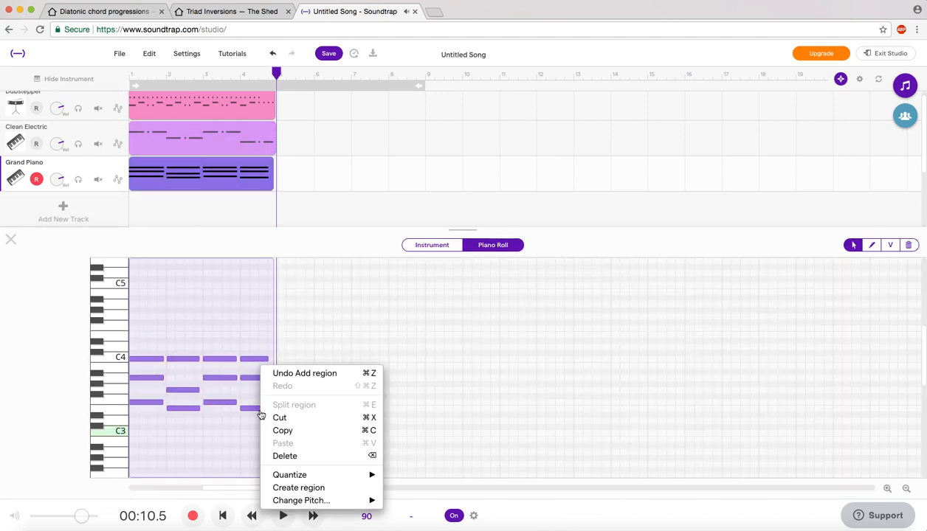
mouse_move(300, 475)
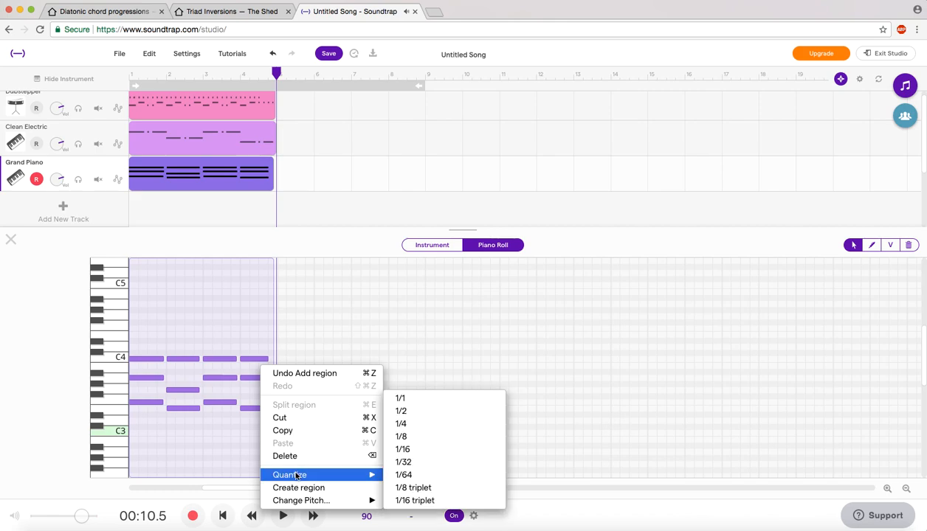
left_click(407, 436)
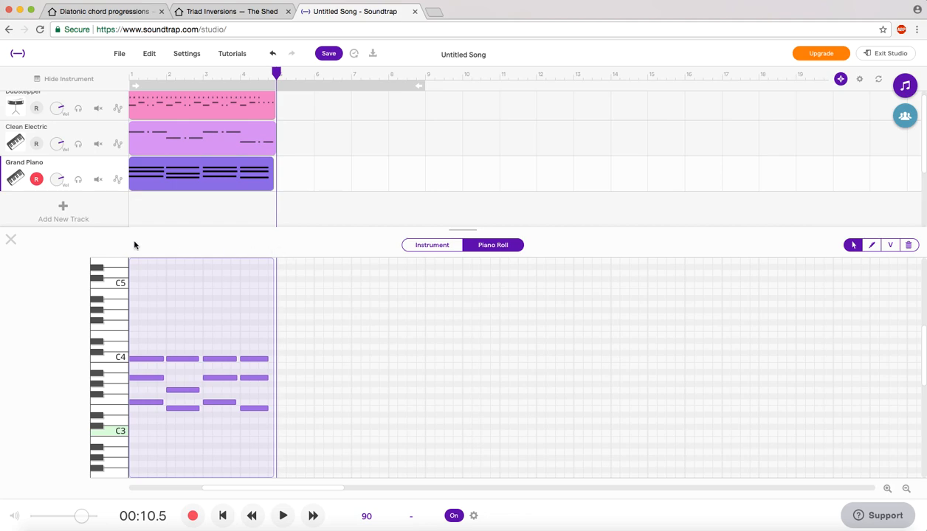
Step: Switch to the Melodic Rhythm Organizer in Keynote and review the low voice pitches of the inverted chords
key("super+Tab")
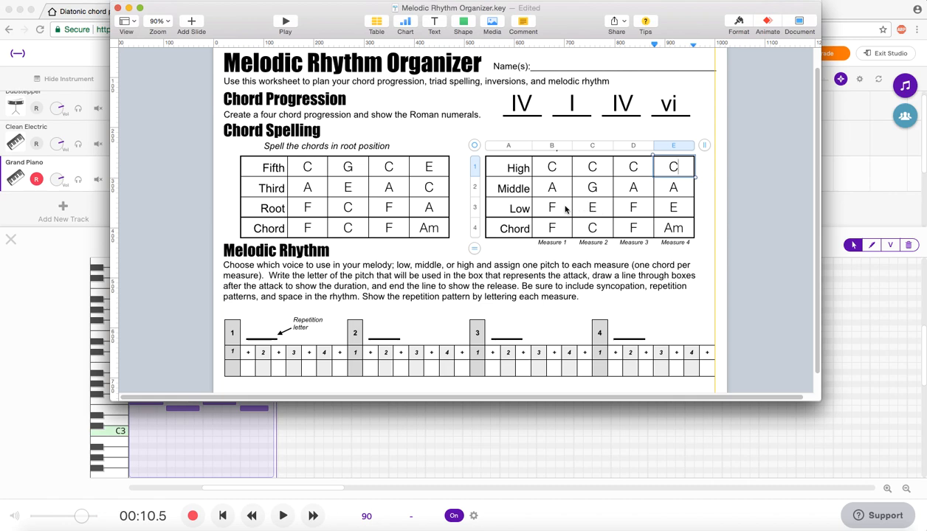
left_click(590, 208)
left_click(630, 208)
left_click(676, 212)
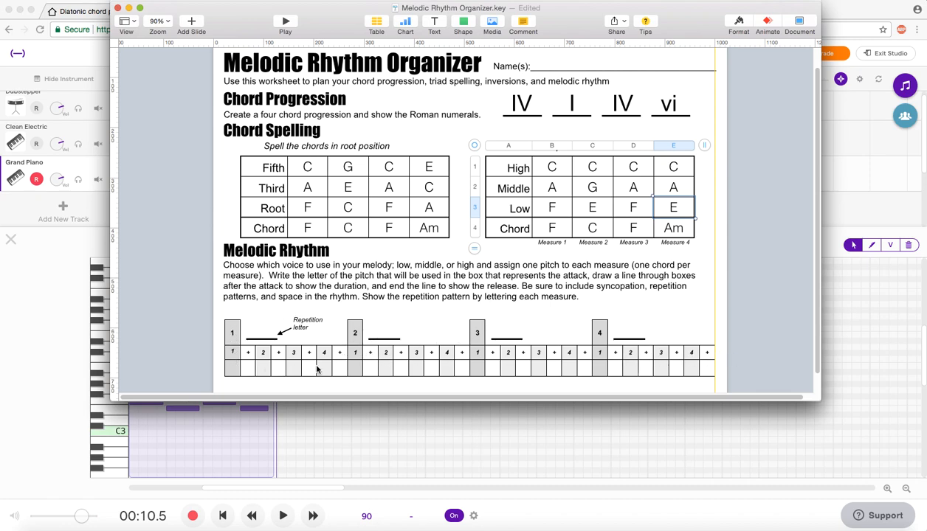
Step: Fill in measure 1's rhythm: F on beat 1 held through 2, F on the "+" of 2, and F on 4 held through its "+"
left_click(232, 373)
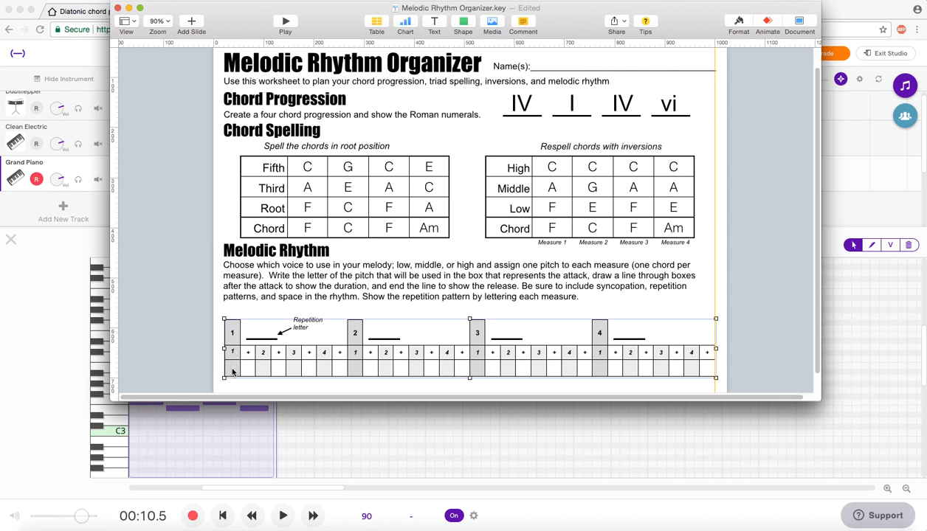
left_click(232, 373)
type("F")
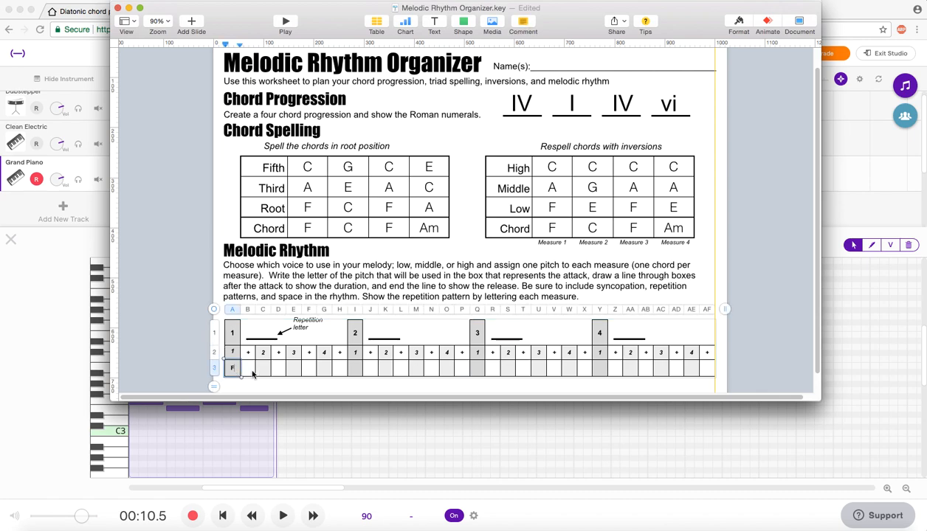
left_click(251, 370)
type("-")
left_click(261, 371)
type("-")
left_click(279, 371)
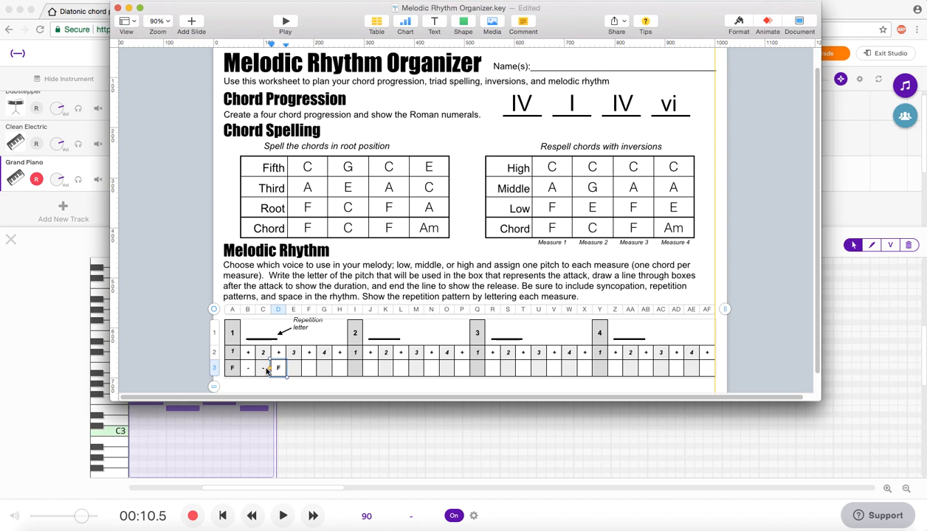
left_click(325, 369)
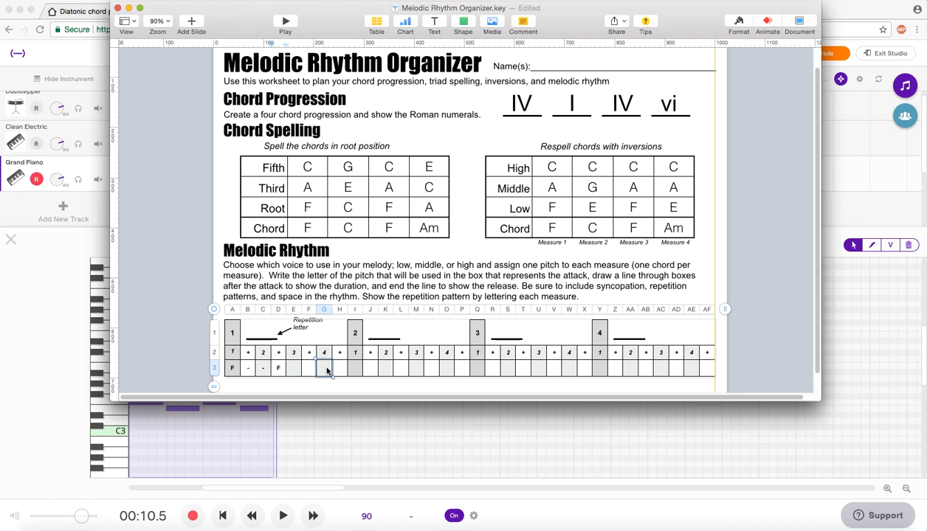
type("F")
left_click(339, 369)
type("-")
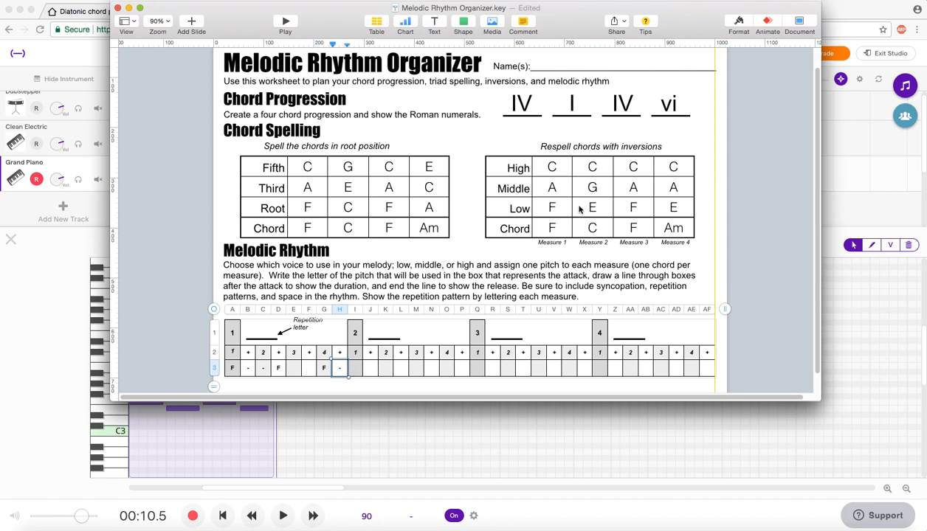
Step: Repeat the rhythm in measure 2 with E: beat 1 held through 2, the "+" of 2, and beat 4 held through its "+"
left_click(355, 370)
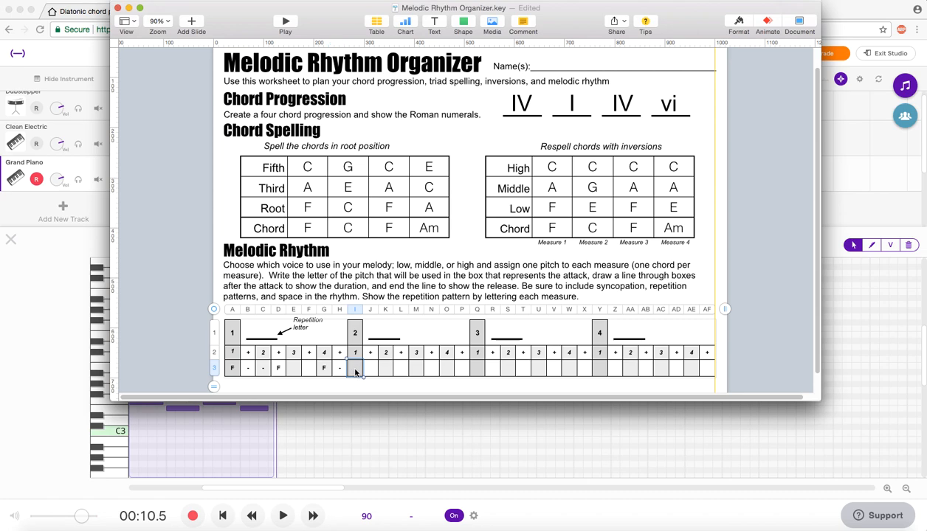
type("E")
left_click(374, 370)
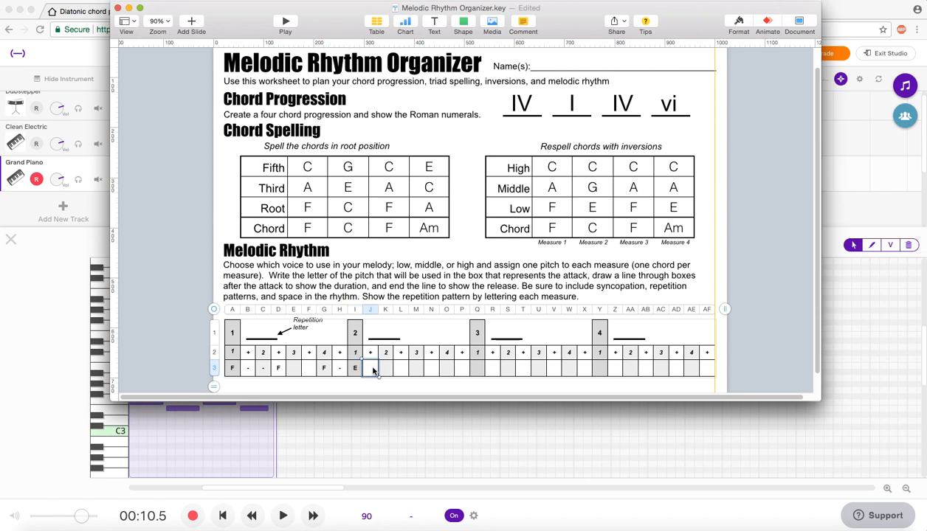
type("-")
left_click(386, 370)
type("-")
left_click(400, 370)
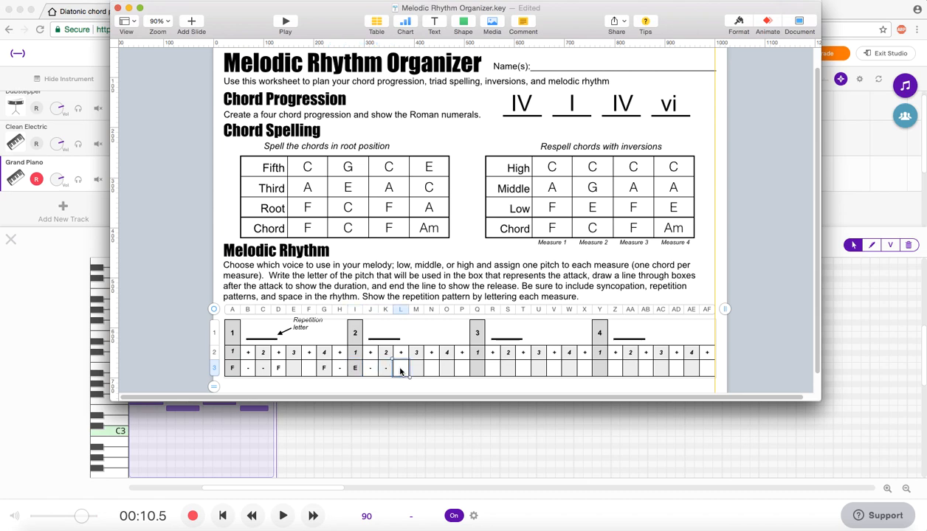
type("E")
left_click(445, 369)
type("E")
left_click(465, 370)
type("-")
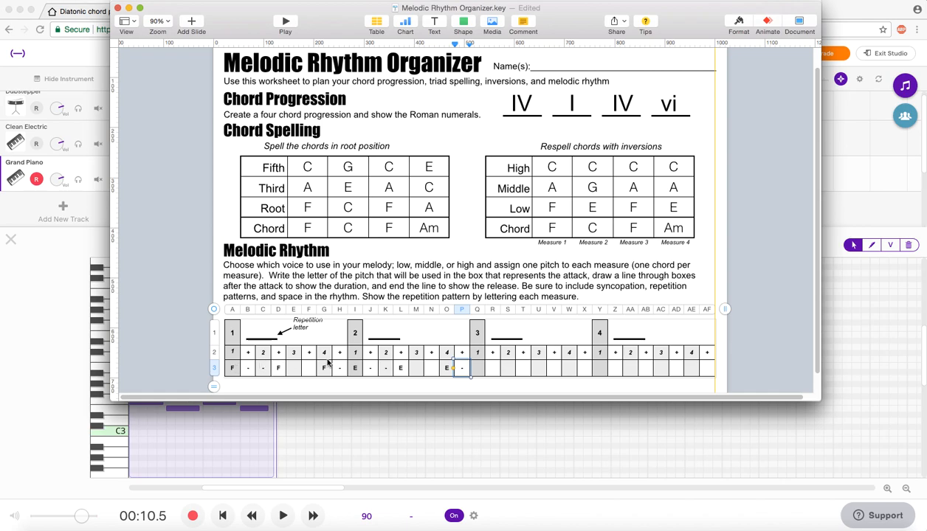
Step: Fill in measure 3's melodic rhythm with F on beat 2 and F on beat 4
left_click(474, 368)
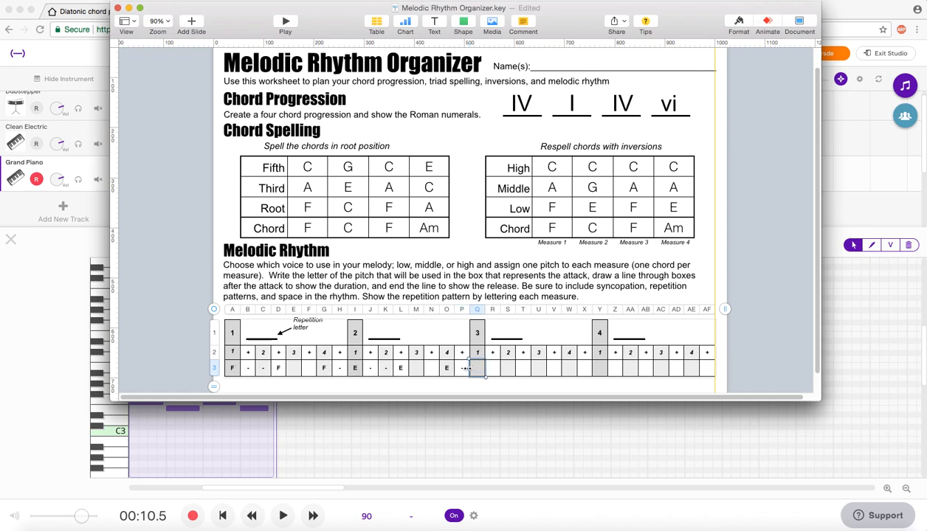
left_click(509, 370)
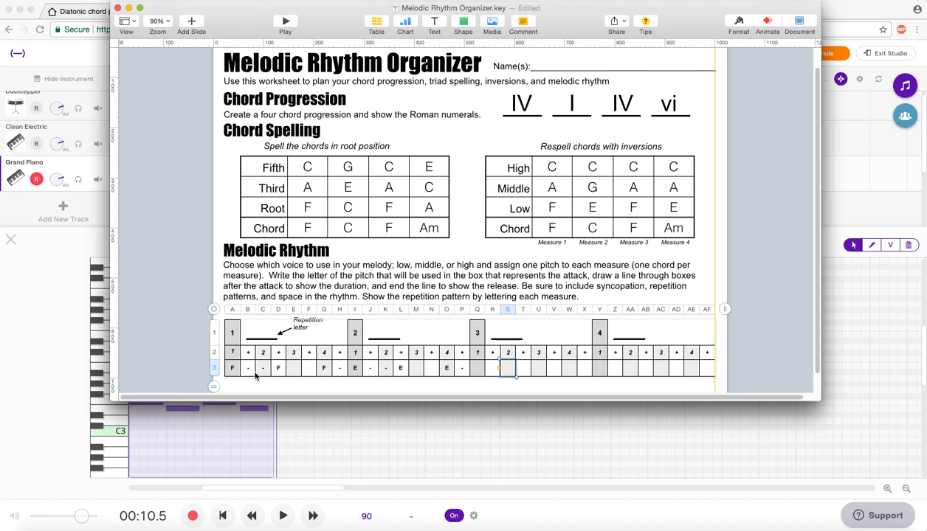
type("F")
left_click(570, 369)
type("F")
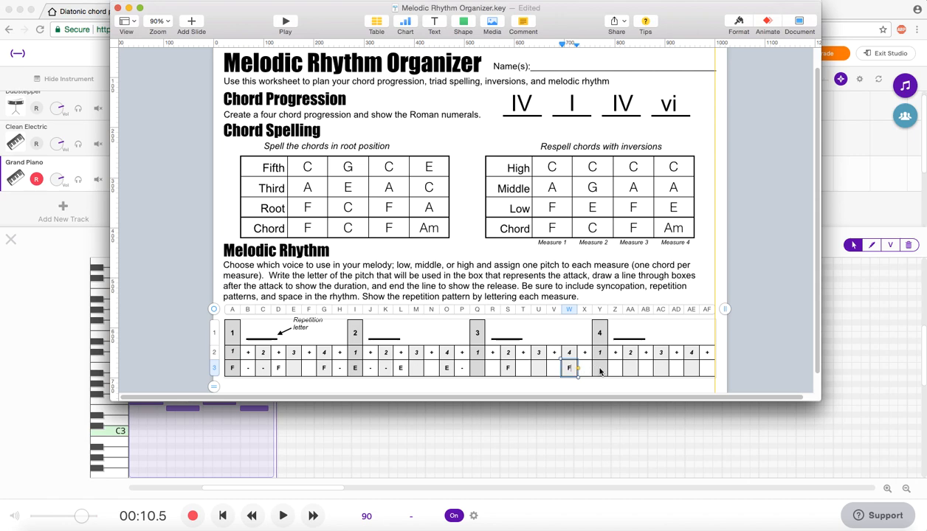
Step: Copy measure 2's complete E rhythm row into measure 4
left_click(357, 368)
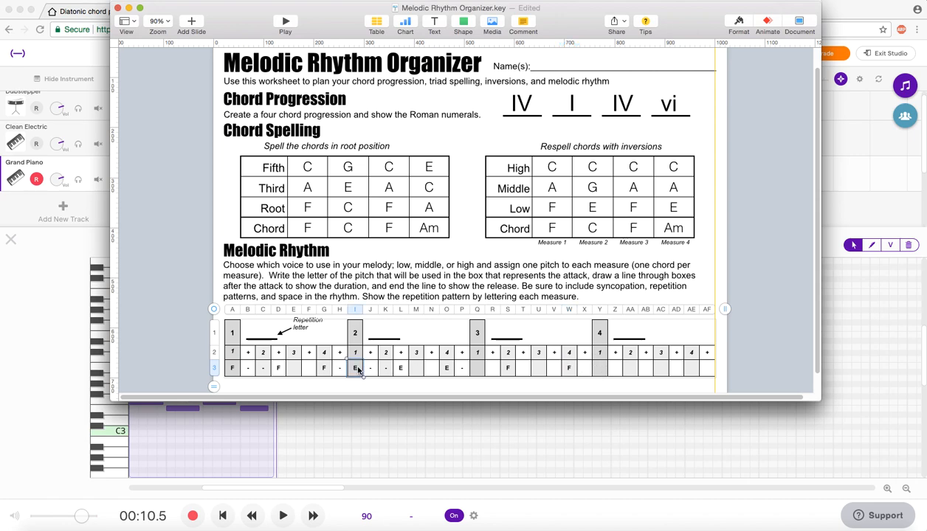
left_click(463, 372, "shift")
key("super+c")
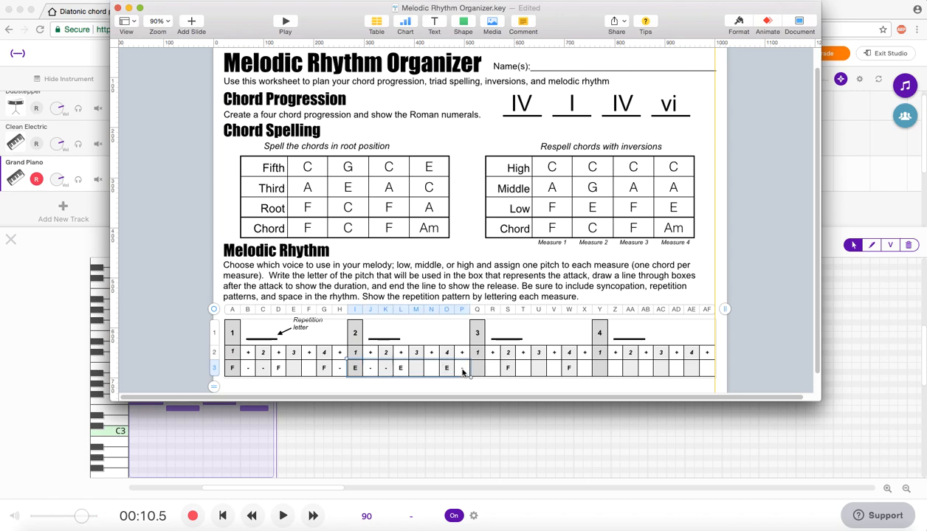
left_click(601, 374)
key("super+v")
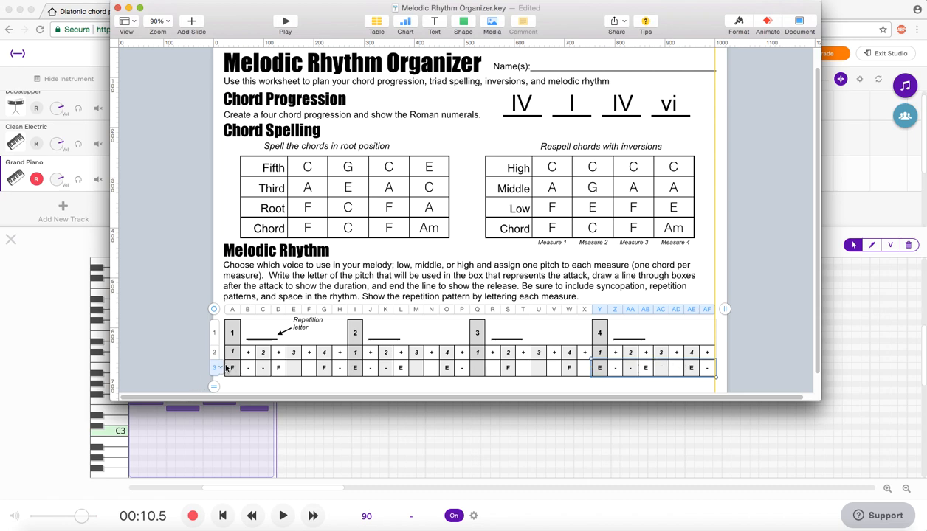
Step: Enter the repetition letters A, A, B and A above measures 1 to 4
left_click(260, 329)
type("A")
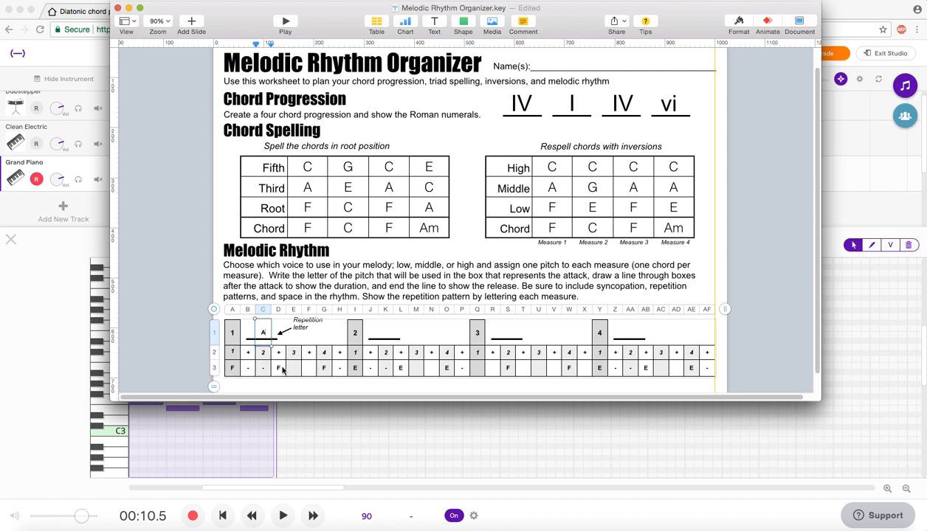
left_click(381, 332)
type("A")
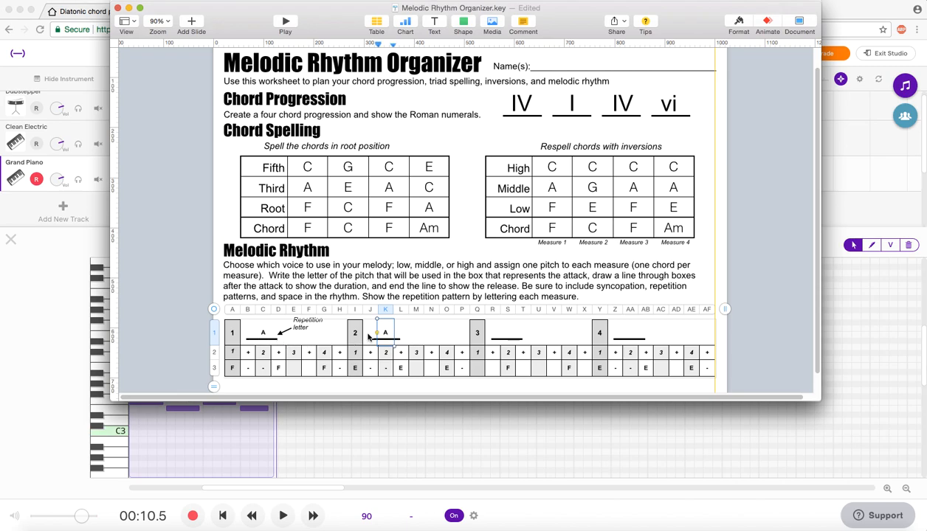
left_click(507, 334)
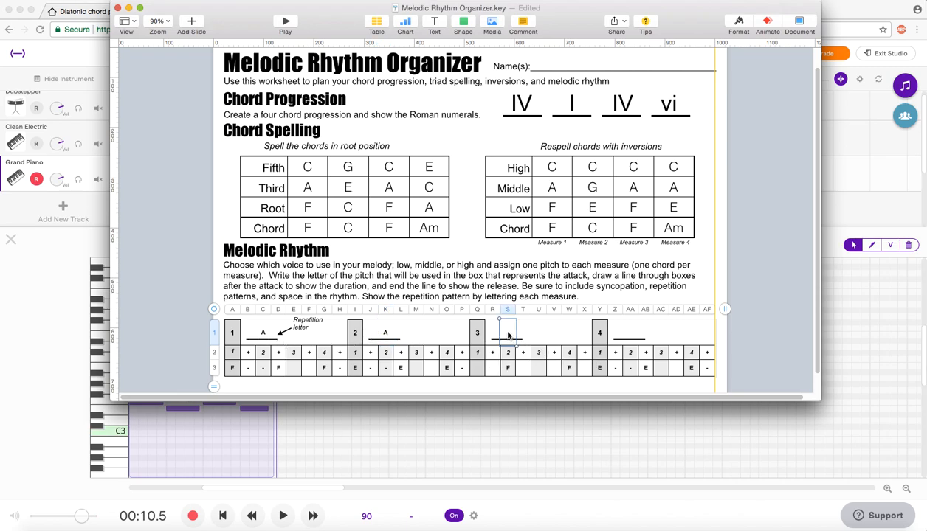
type("B")
left_click(625, 333)
type("A")
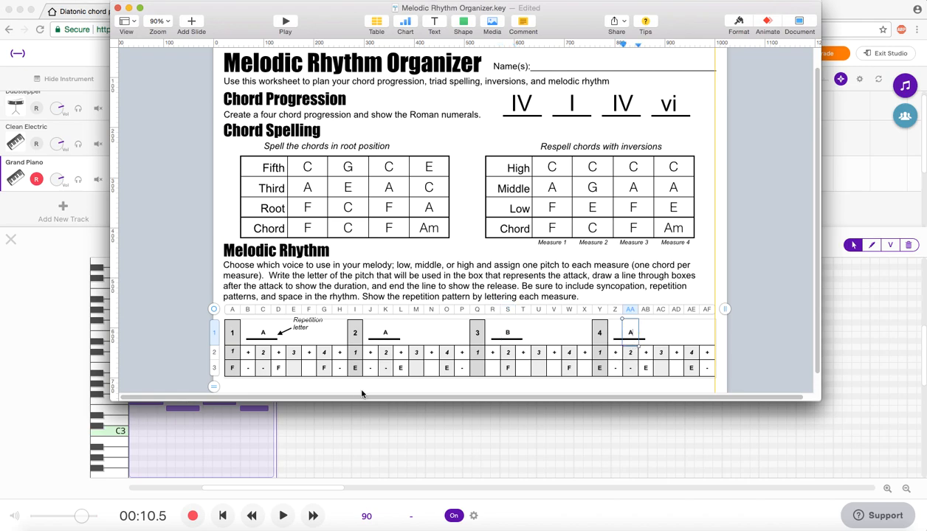
Step: Switch to Soundtrap and add a piano and keyboards track using the Rhodes preset
left_click(354, 419)
left_click(64, 211)
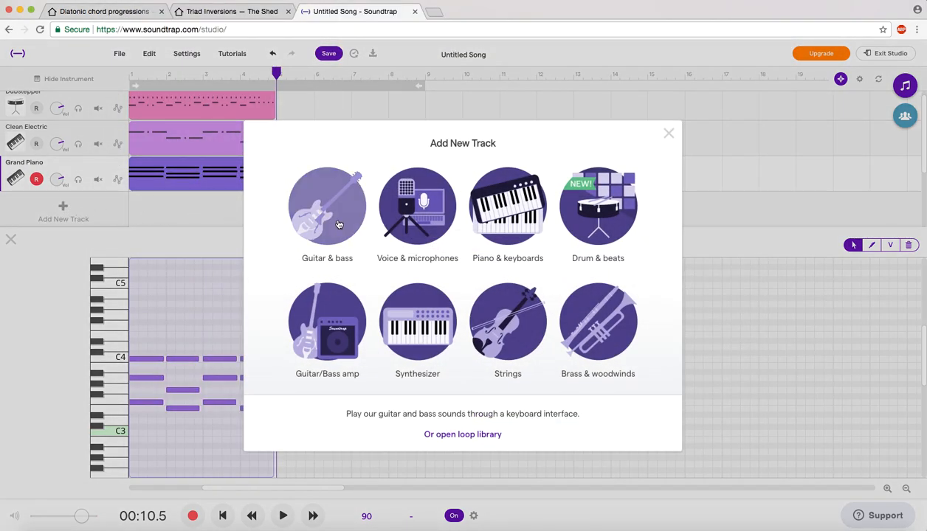
left_click(511, 229)
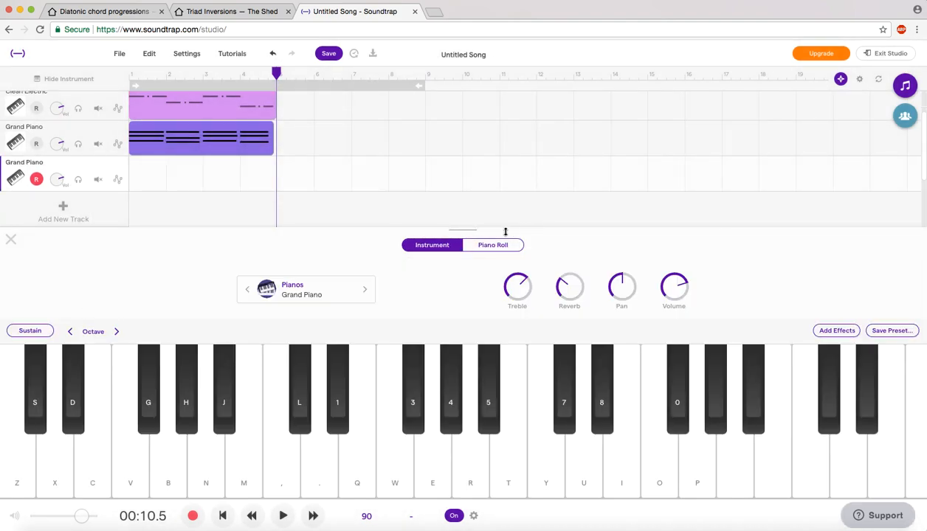
left_click(325, 293)
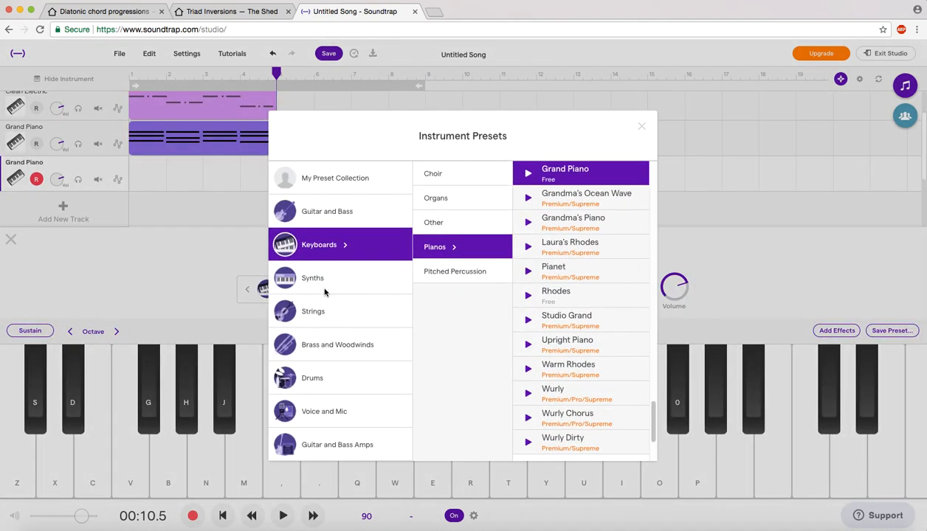
left_click(564, 295)
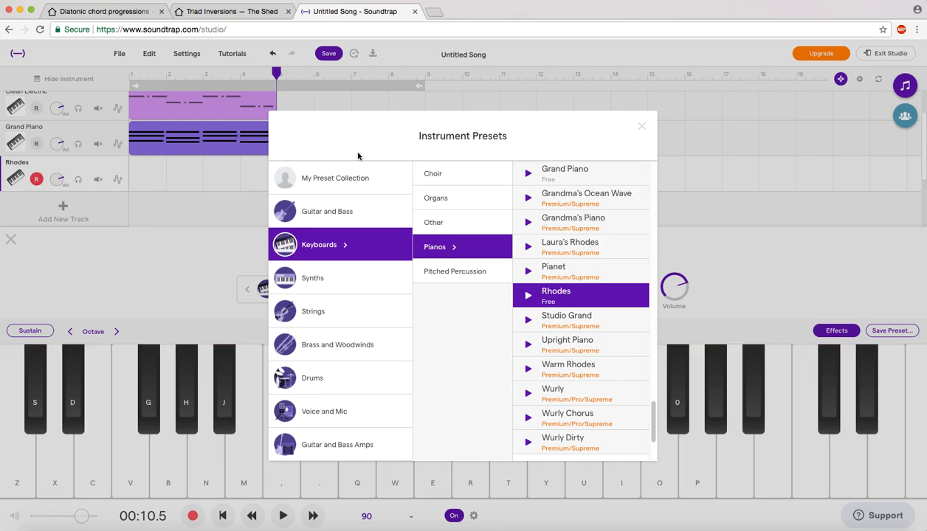
left_click(641, 127)
Step: Check the rhythm in the Keynote worksheet, return to Soundtrap, move the playhead to the song's start and try out some notes
key("super+Tab")
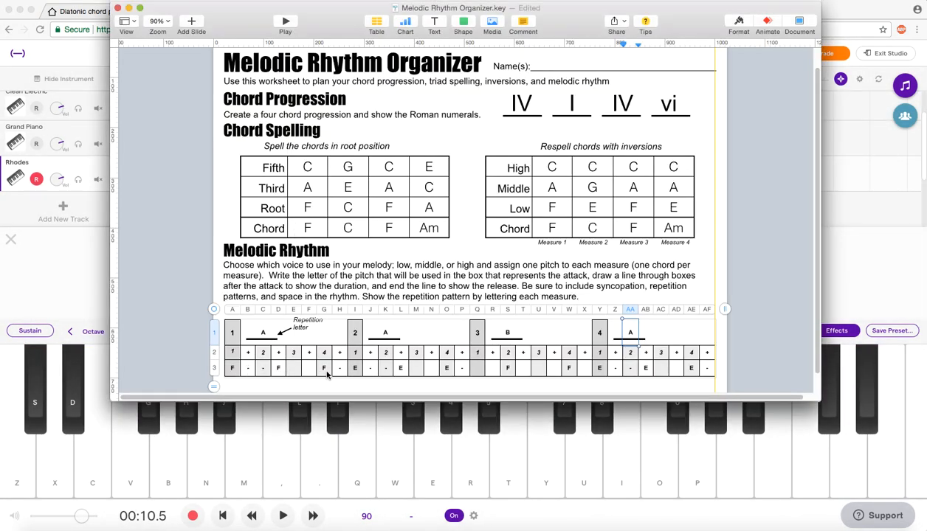
key("super+Tab")
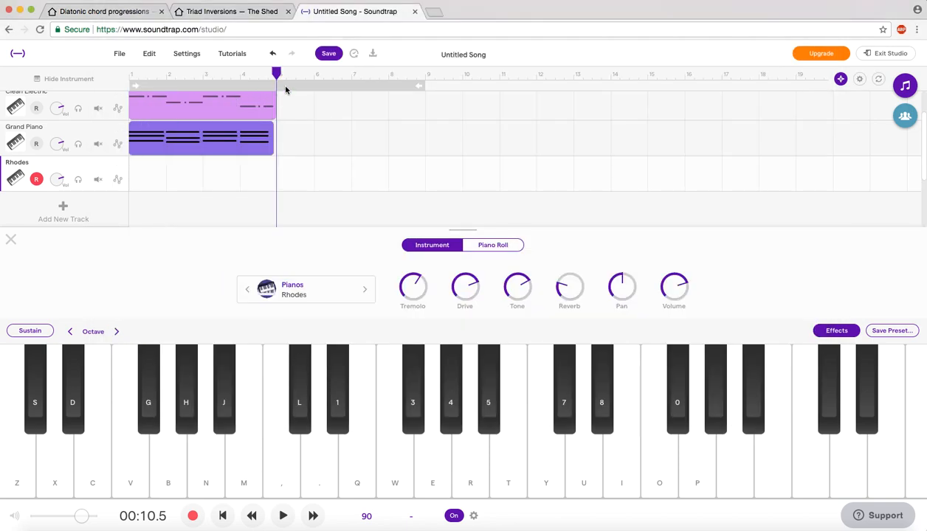
left_click_drag(277, 74, 129, 73)
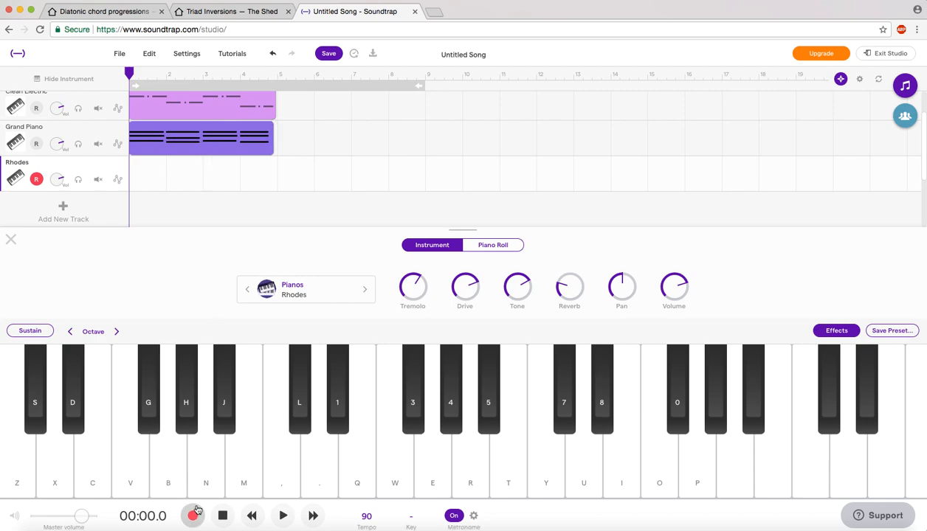
key("n")
key("b")
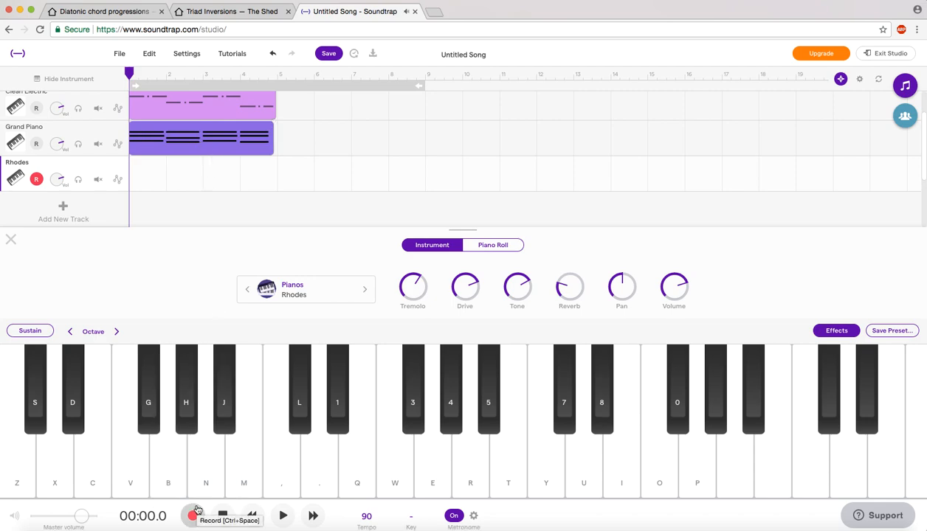
Step: Record the melody on the Rhodes track while following the Keynote worksheet, playing F, E, F and E over measures 1 to 4
left_click(195, 515)
key("super+Tab")
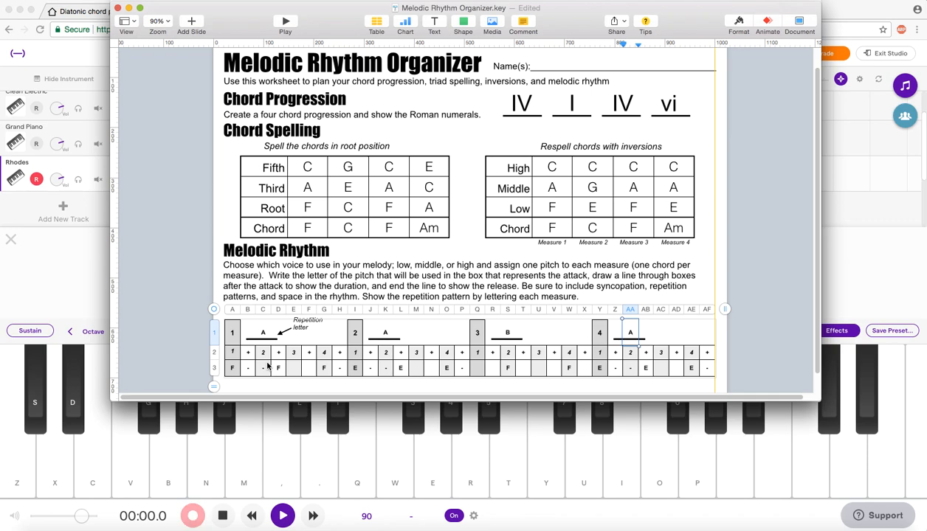
key("v")
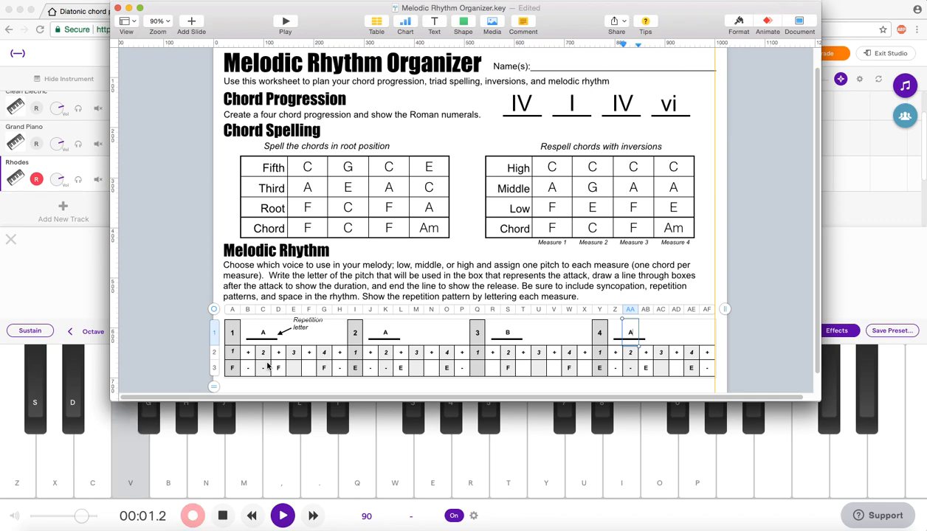
key("v")
key("c")
key("c")
key("c")
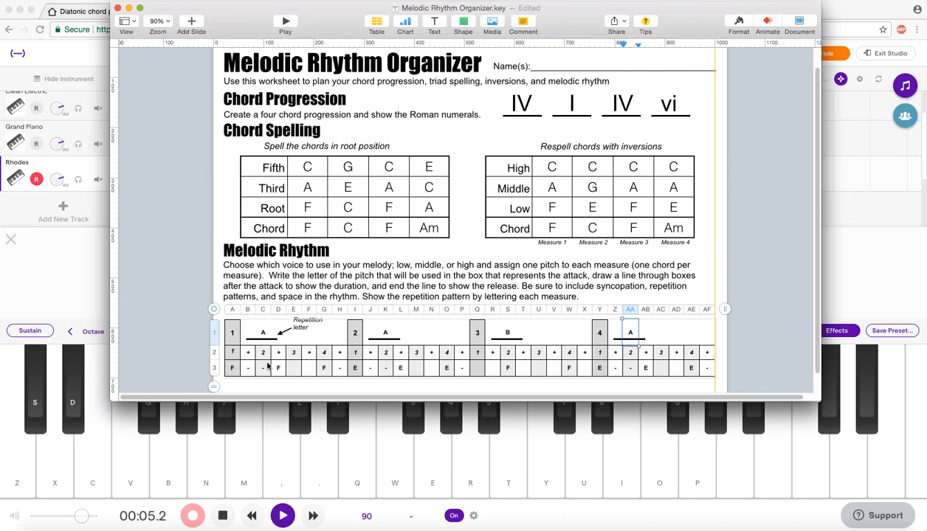
key("v")
key("v")
key("c")
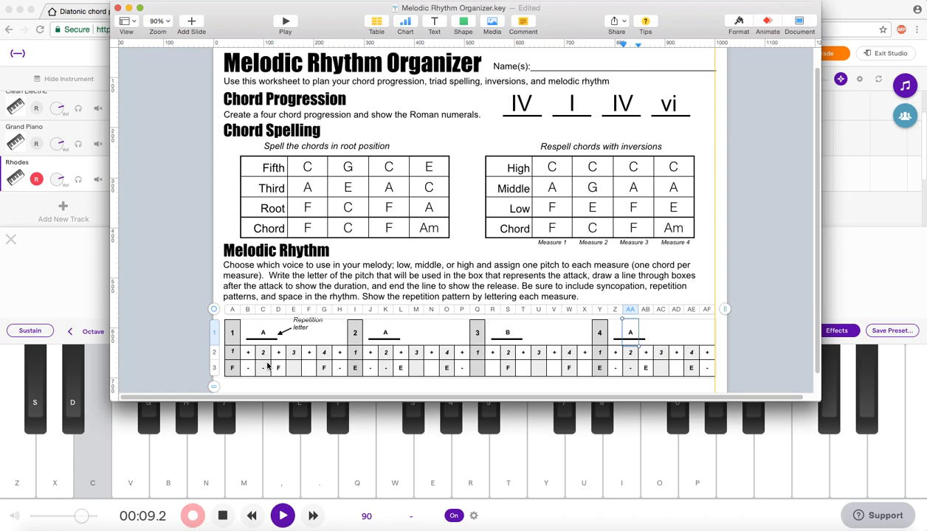
key("c")
key("super+Tab")
key("space")
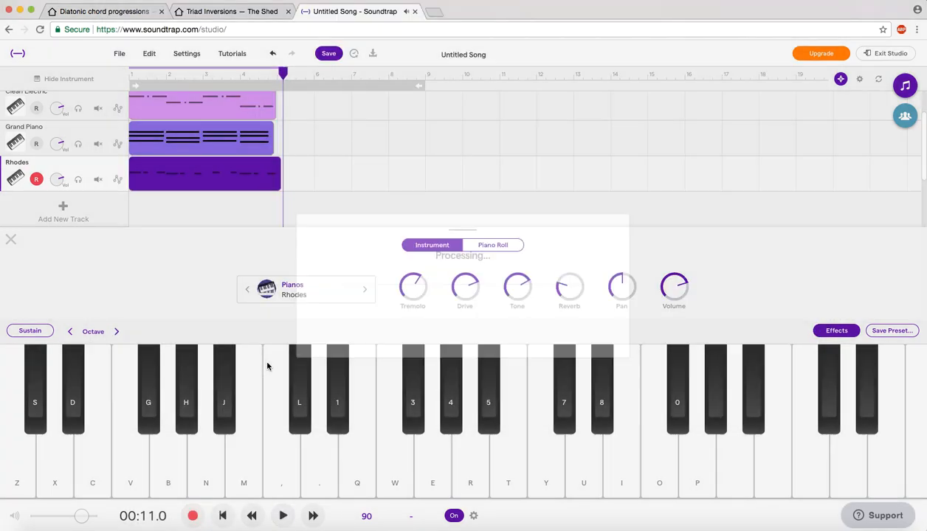
Step: Quantize all recorded Rhodes melody notes to 1/8 in the piano roll
mouse_move(203, 172)
left_click(157, 174)
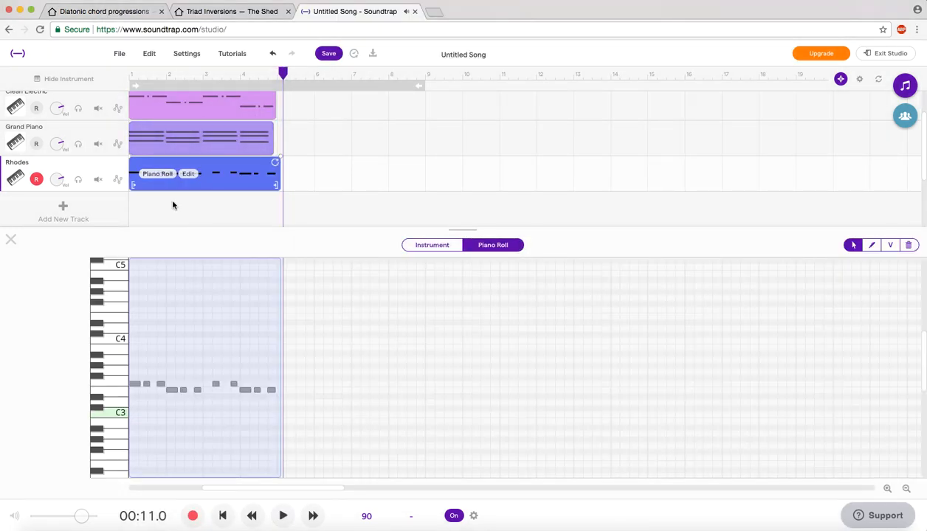
left_click_drag(137, 360, 275, 404)
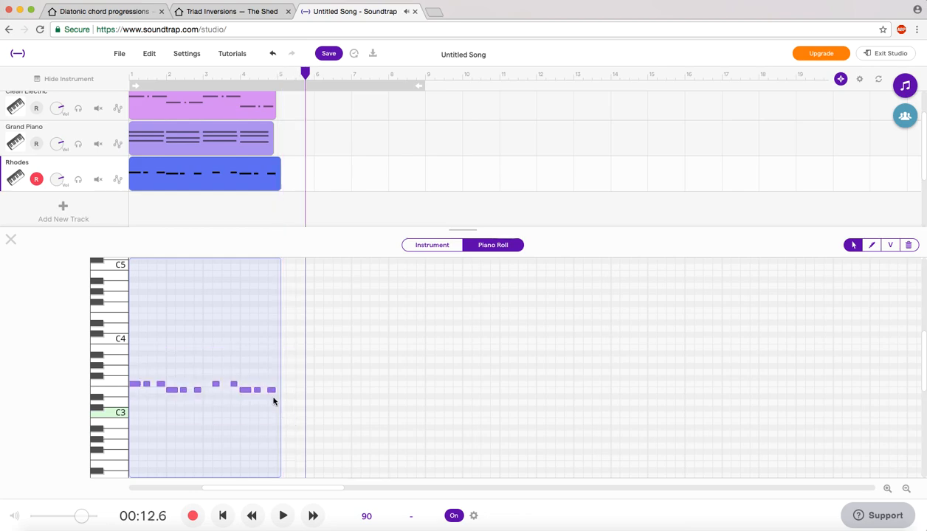
right_click(271, 395)
mouse_move(314, 475)
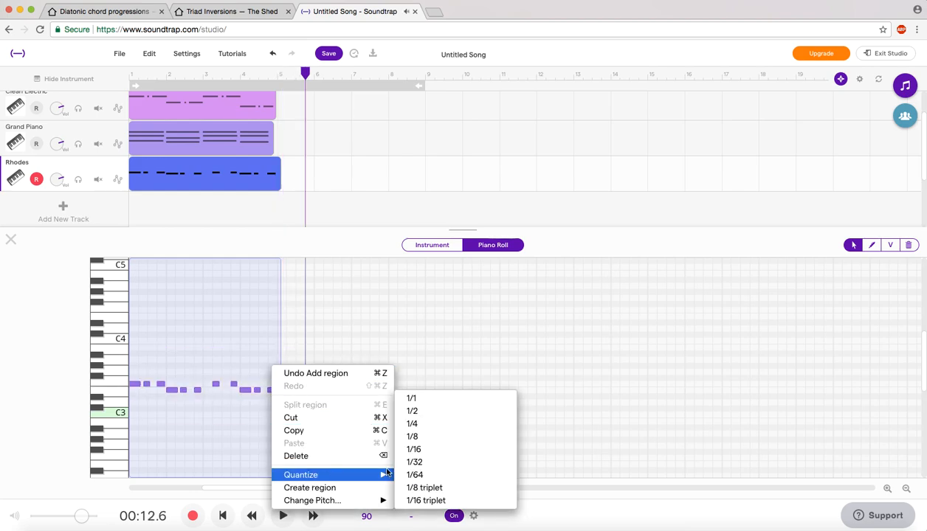
left_click(415, 437)
left_click(215, 351)
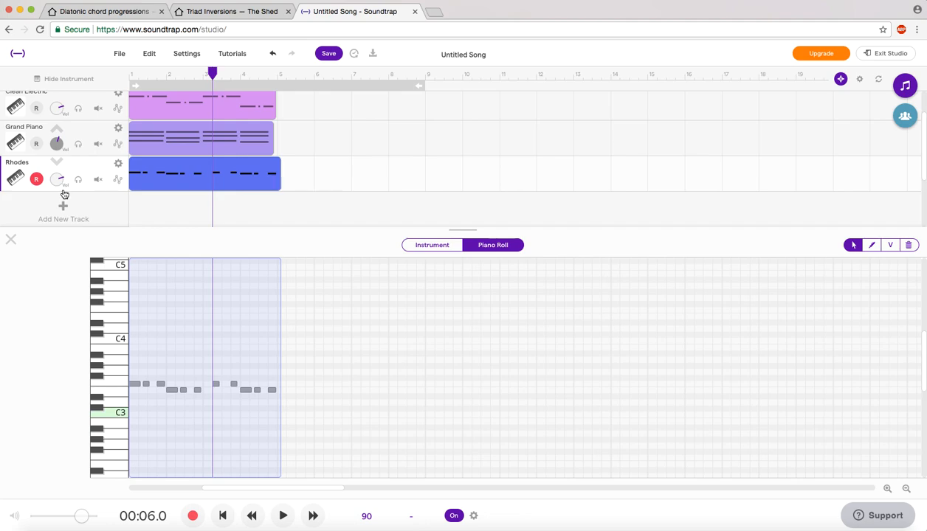
Step: Play the song from the beginning to hear the Rhodes melody with the other tracks, and glance at the Keynote worksheet
left_click(222, 516)
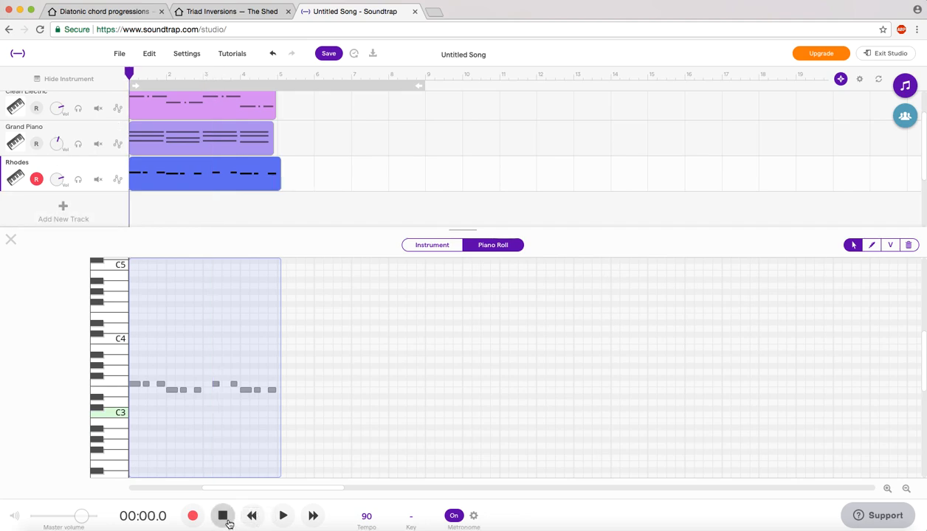
key("space")
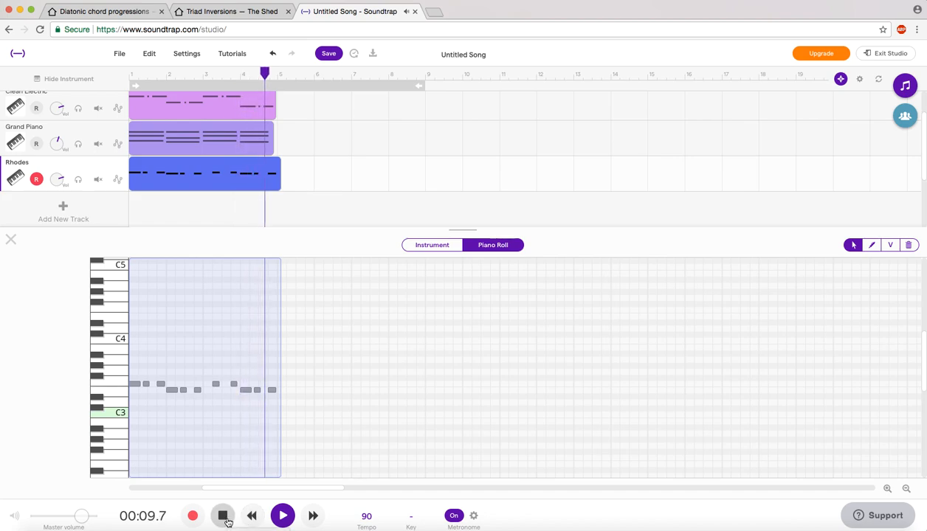
left_click(228, 521)
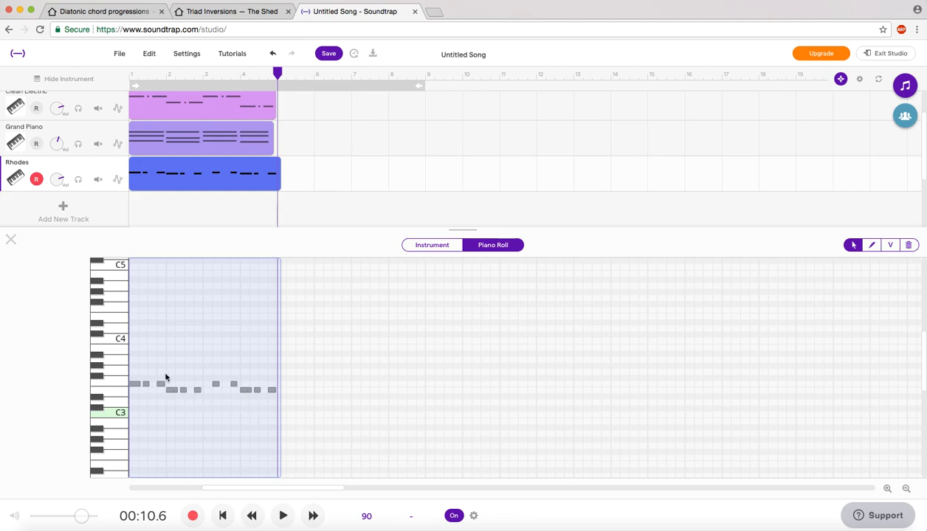
key("super+Tab")
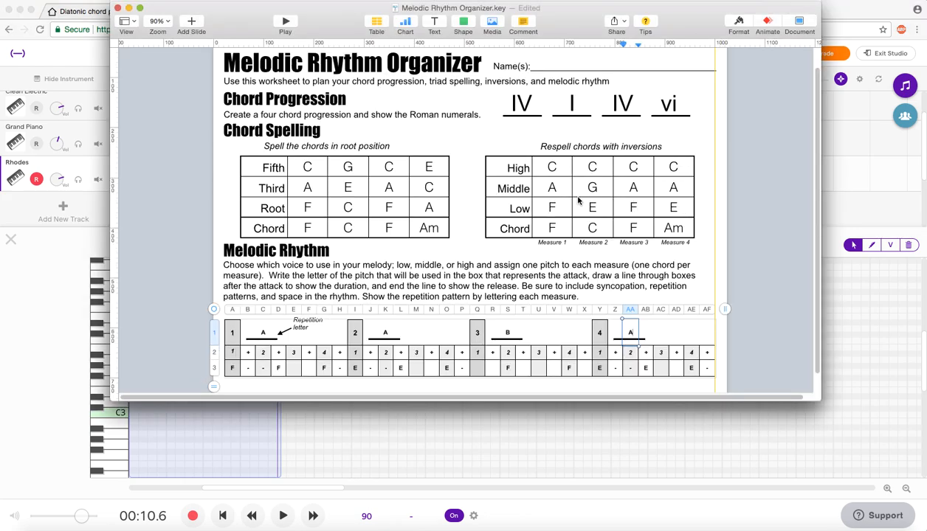
key("super+Tab")
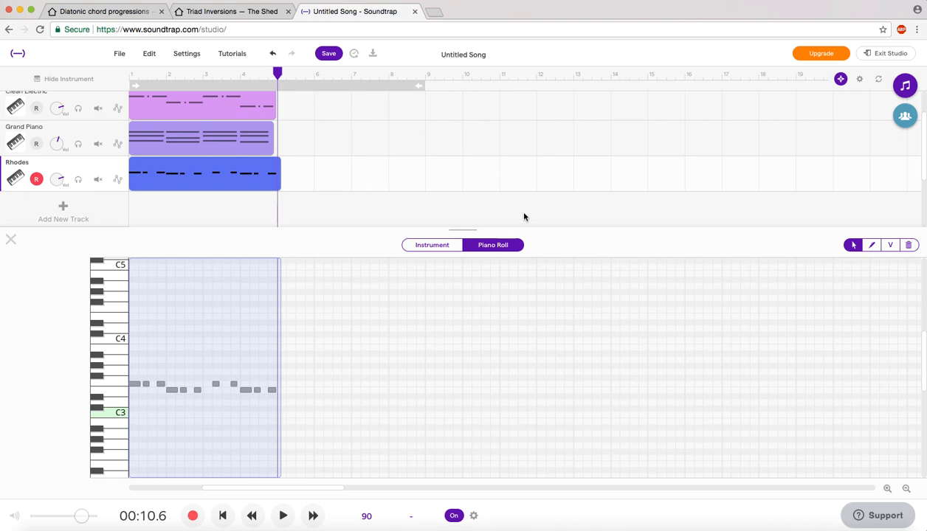